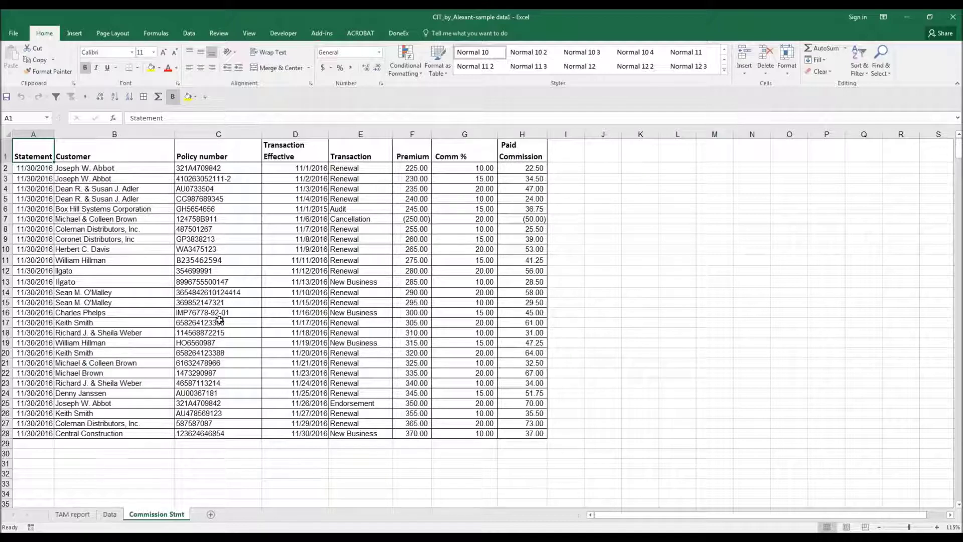
Start Map CS from the TAM report sheet and map Client Name to column B and Policy Number to column C of Commission Stmt.
click(73, 514)
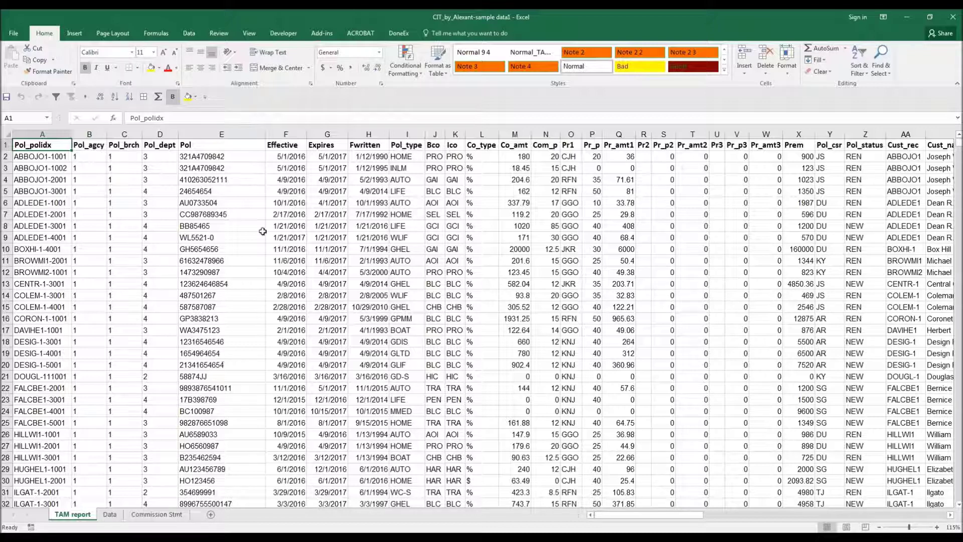
click(323, 34)
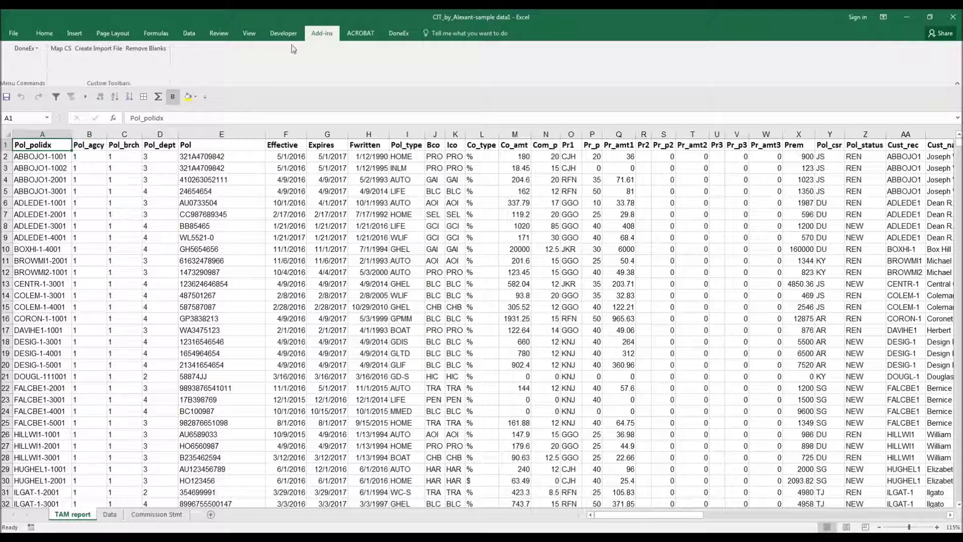
click(62, 51)
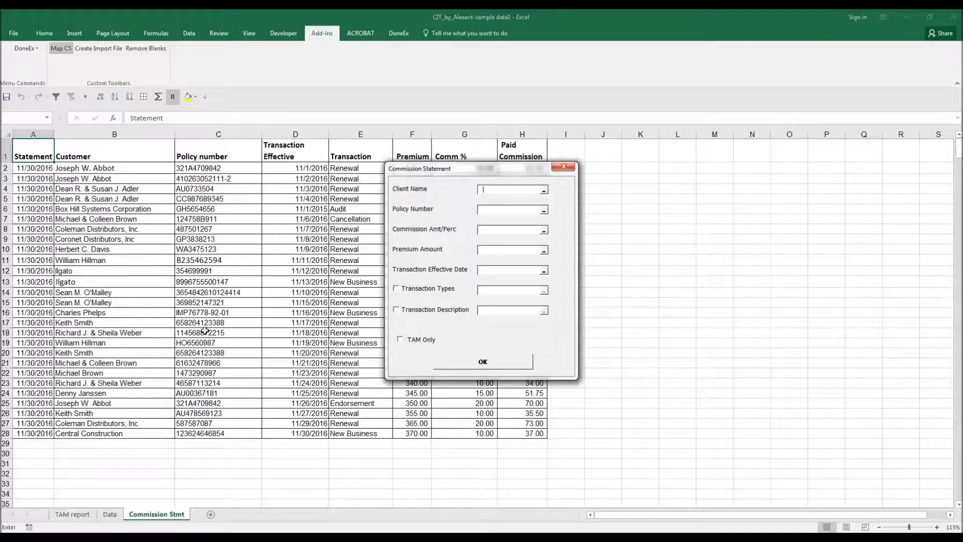
drag(471, 172, 205, 215)
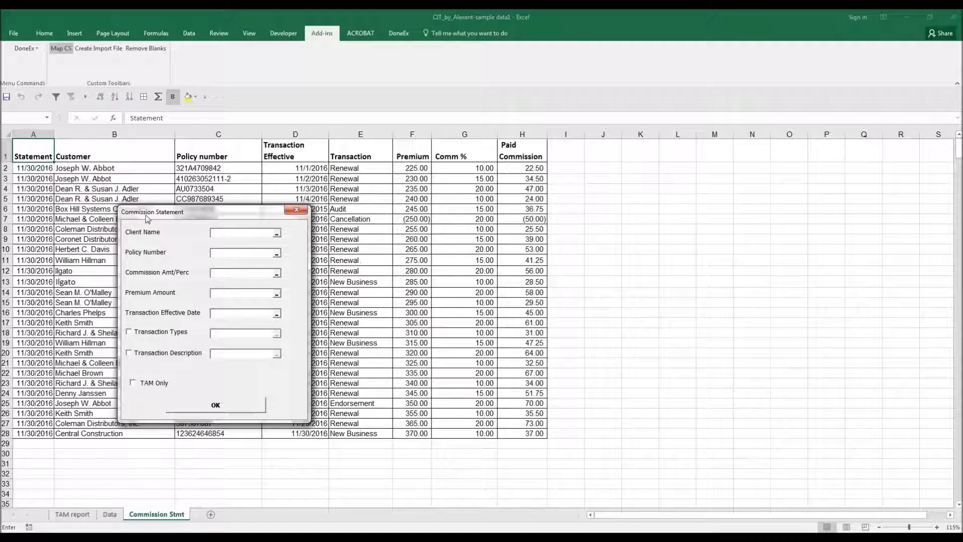
click(122, 132)
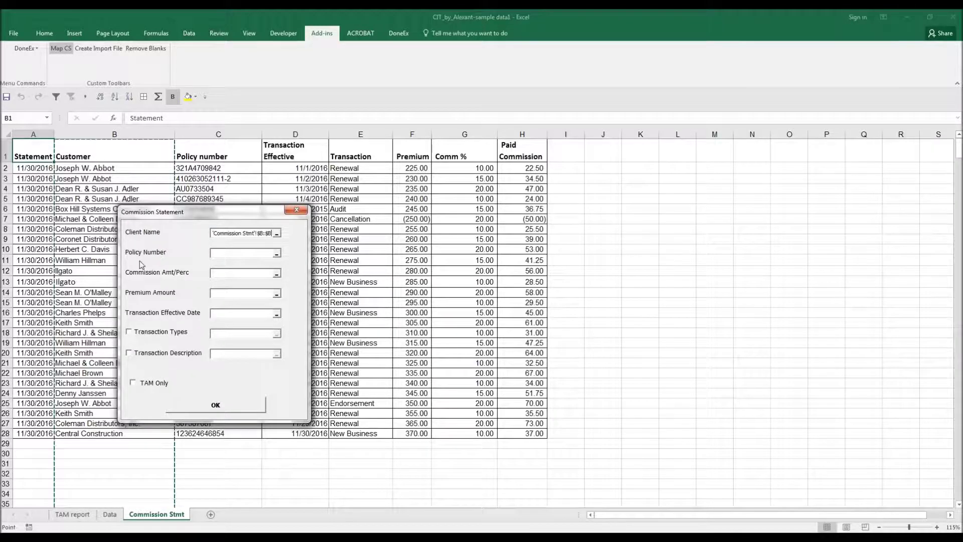
click(218, 251)
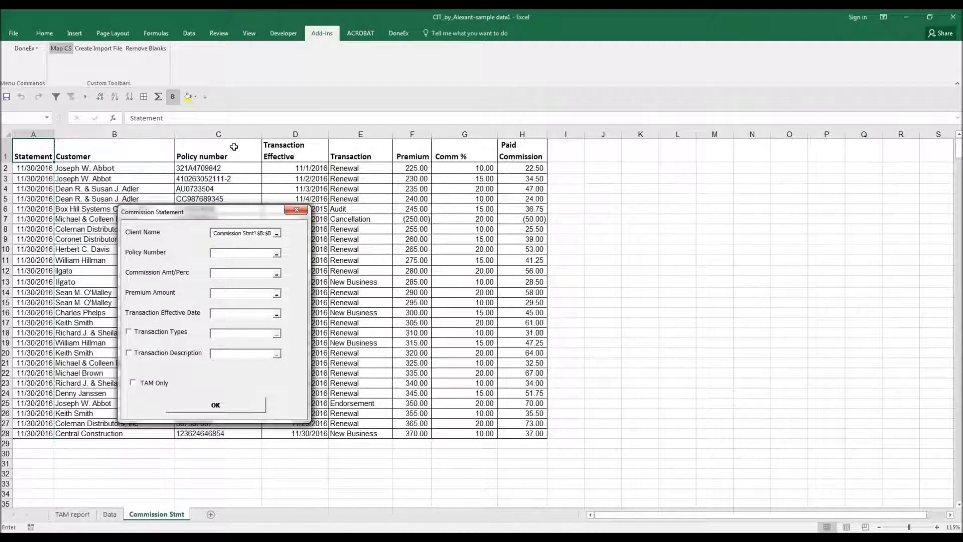
click(218, 134)
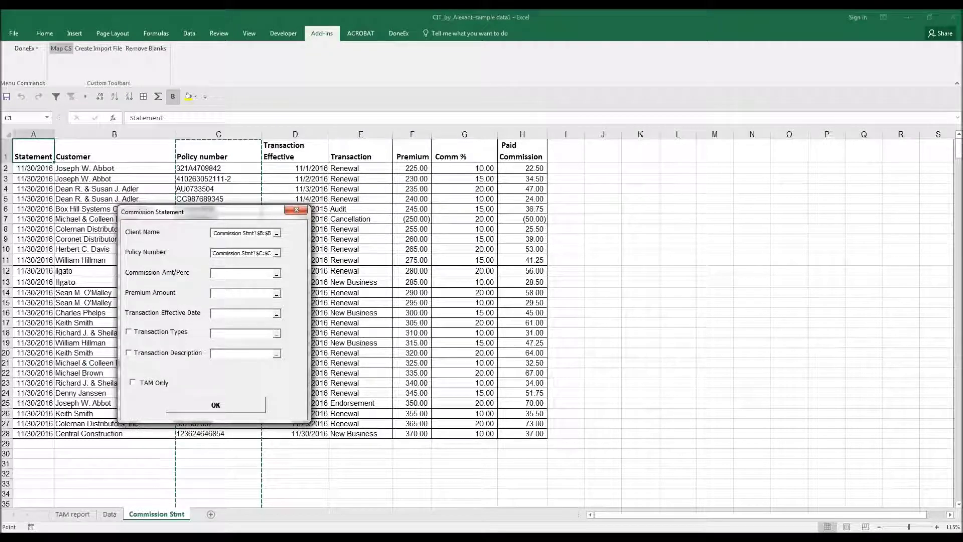
Map Commission Amt/Perc to column G and Premium Amount to column F of the commission statement.
click(216, 273)
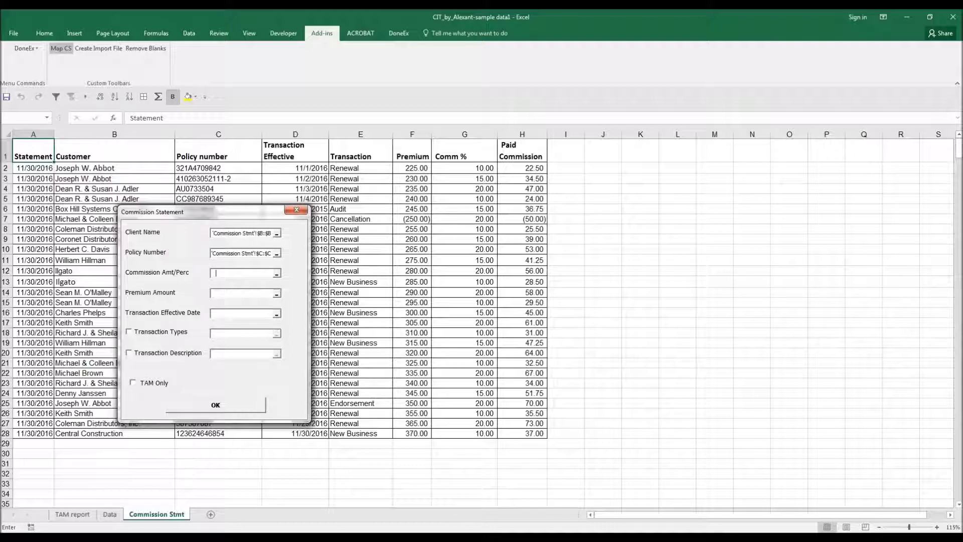
click(465, 134)
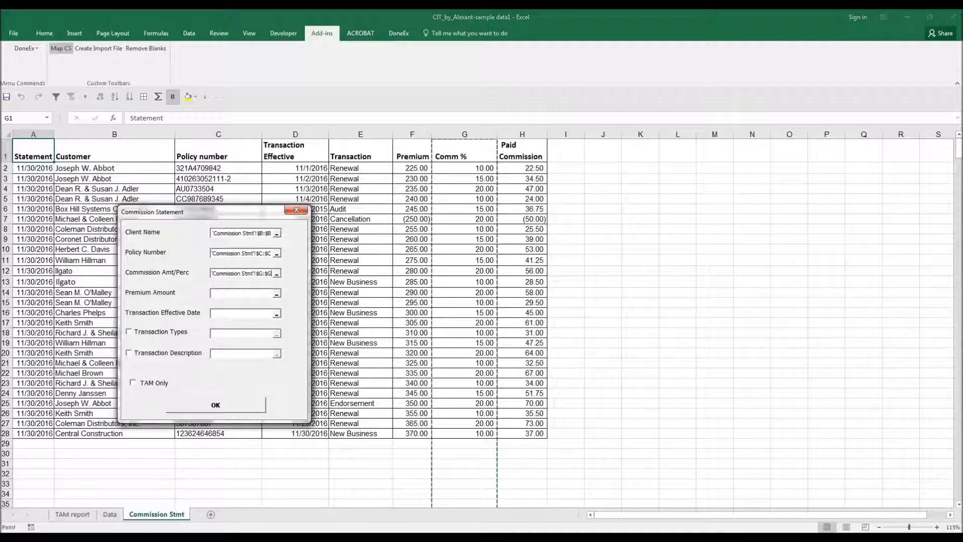
click(218, 294)
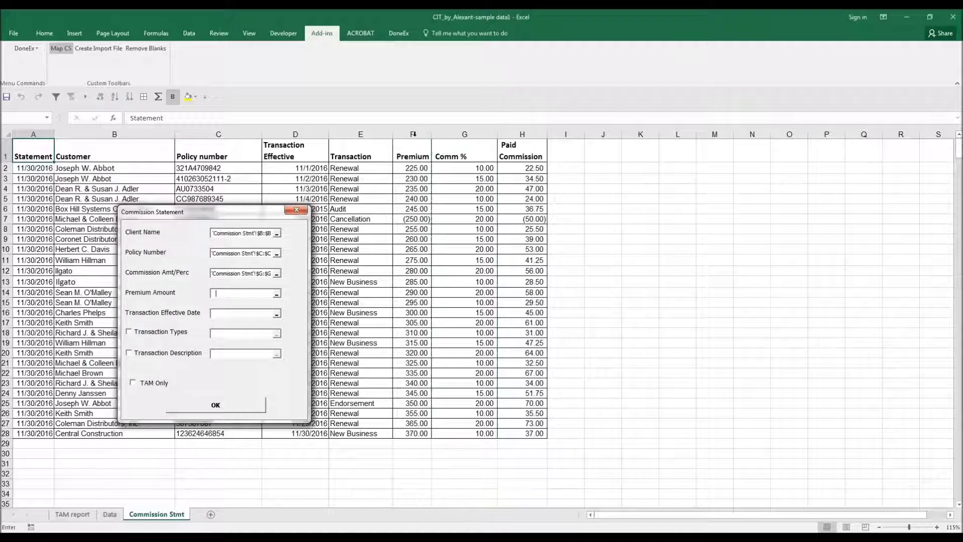
click(412, 134)
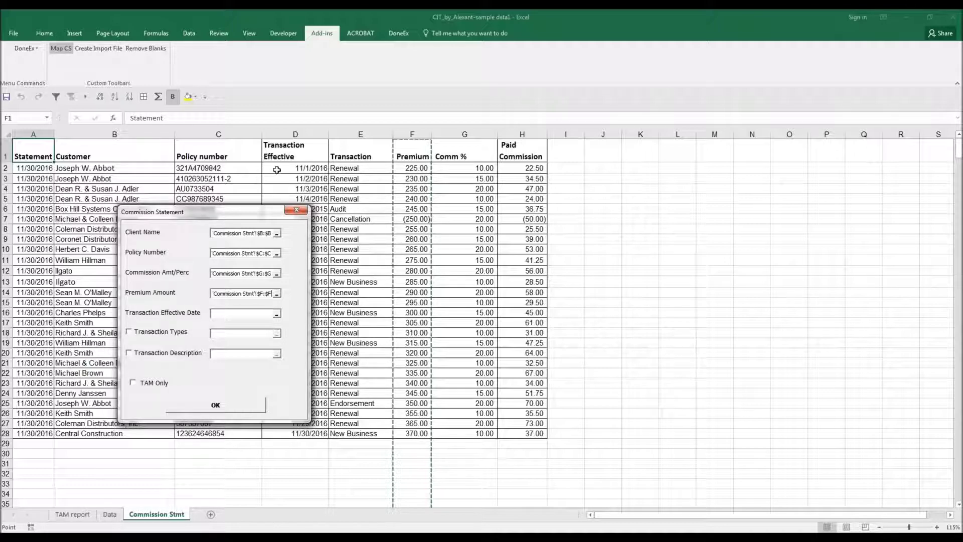
Map Transaction Effective Date to column D, enable Transaction Types with column E, and confirm the mapping.
click(219, 313)
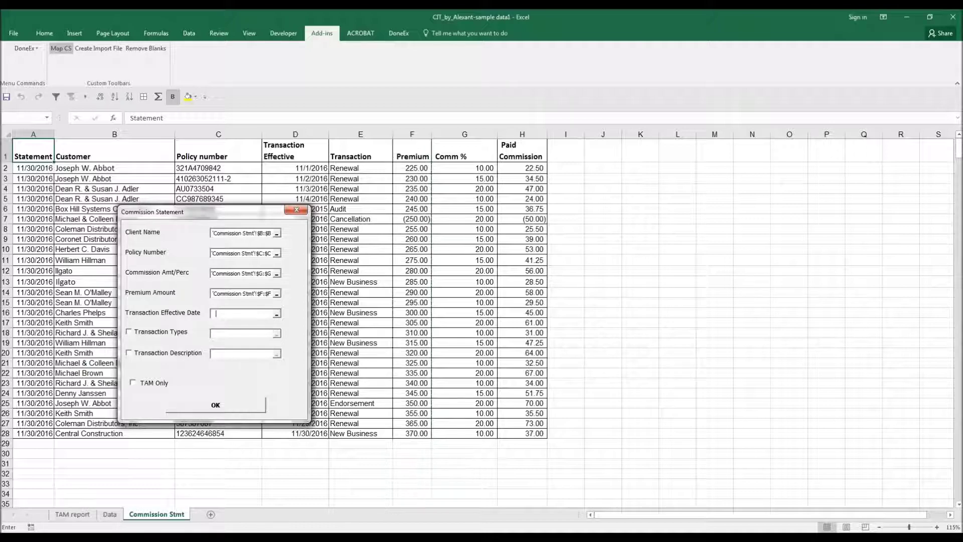
click(298, 134)
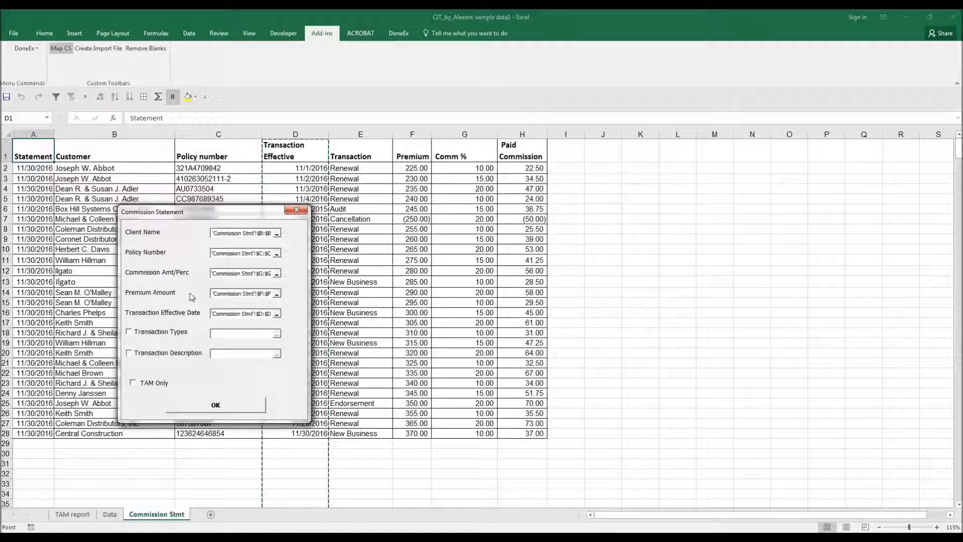
click(130, 333)
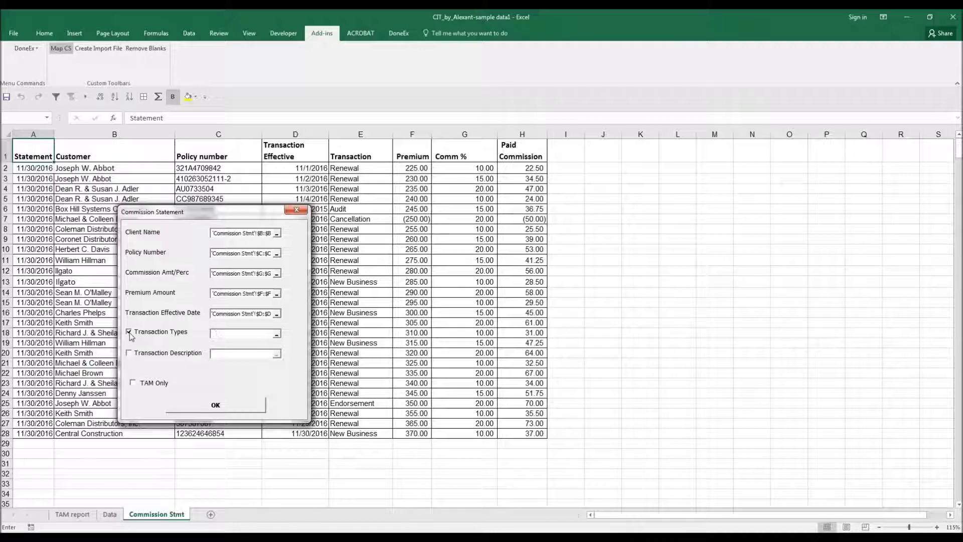
click(370, 133)
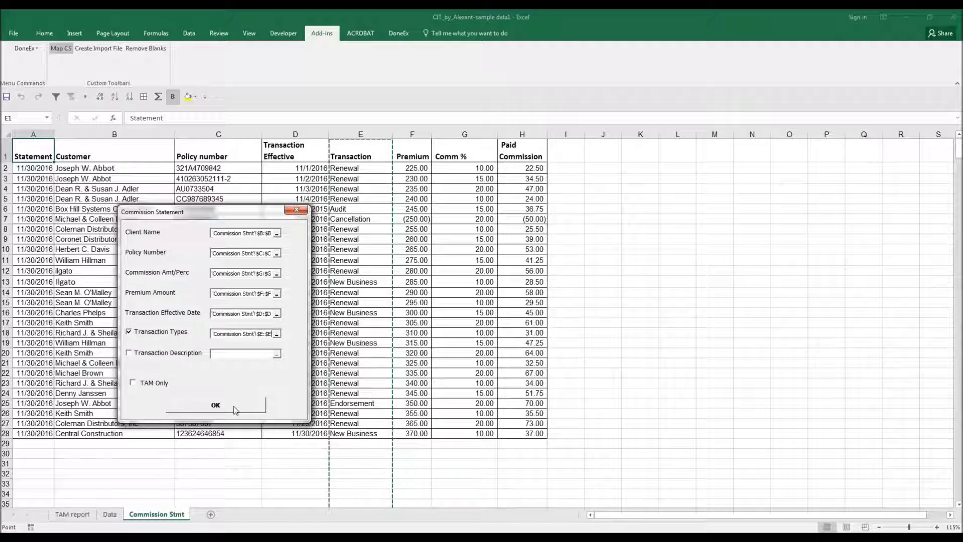
click(236, 410)
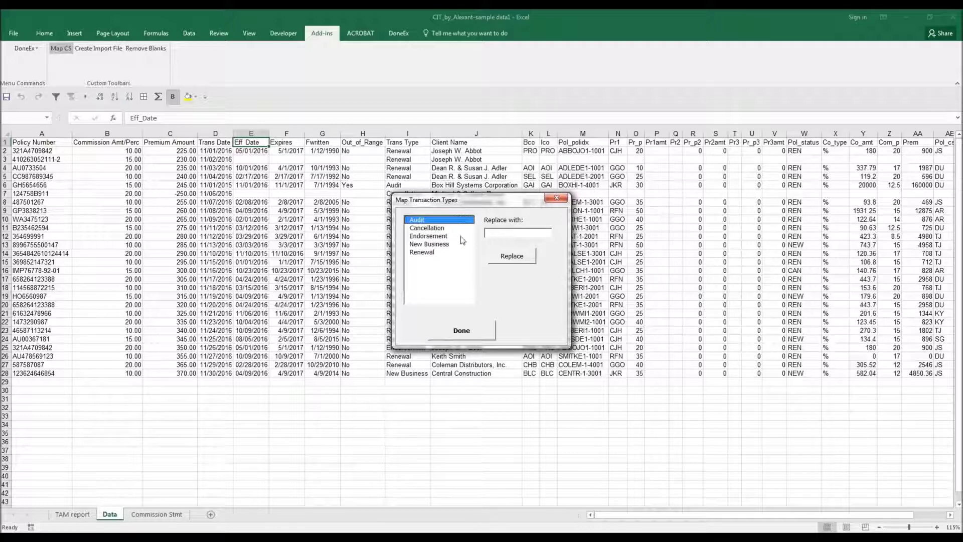
Replace the transaction type Audit with AUD and Cancellation with CAN.
drag(486, 206, 242, 227)
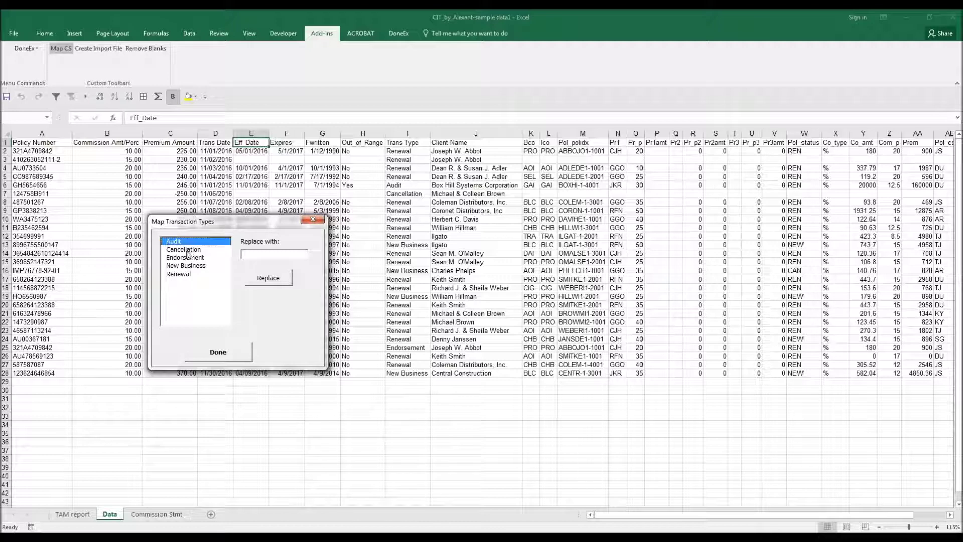
click(260, 253)
text(AUD)
click(273, 279)
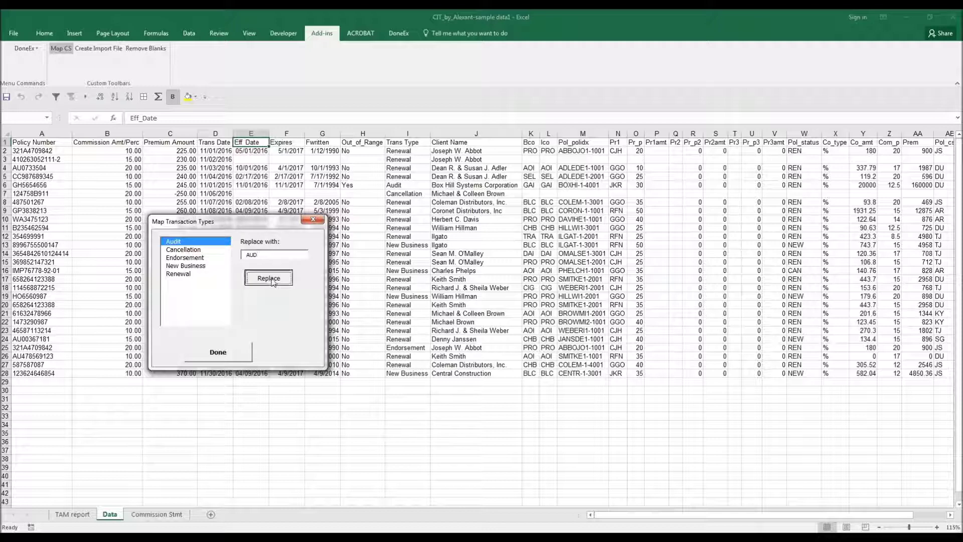
click(184, 250)
click(257, 254)
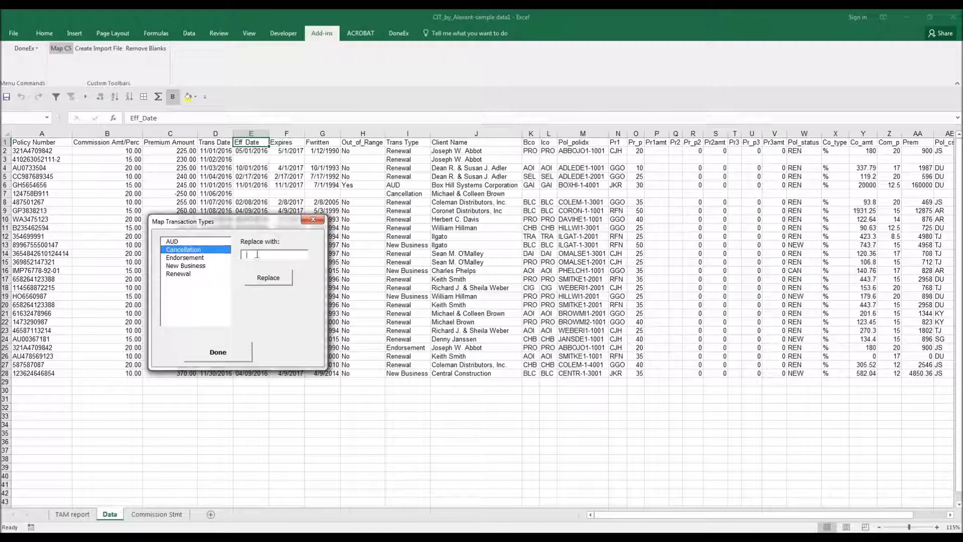
text(CAN)
click(269, 279)
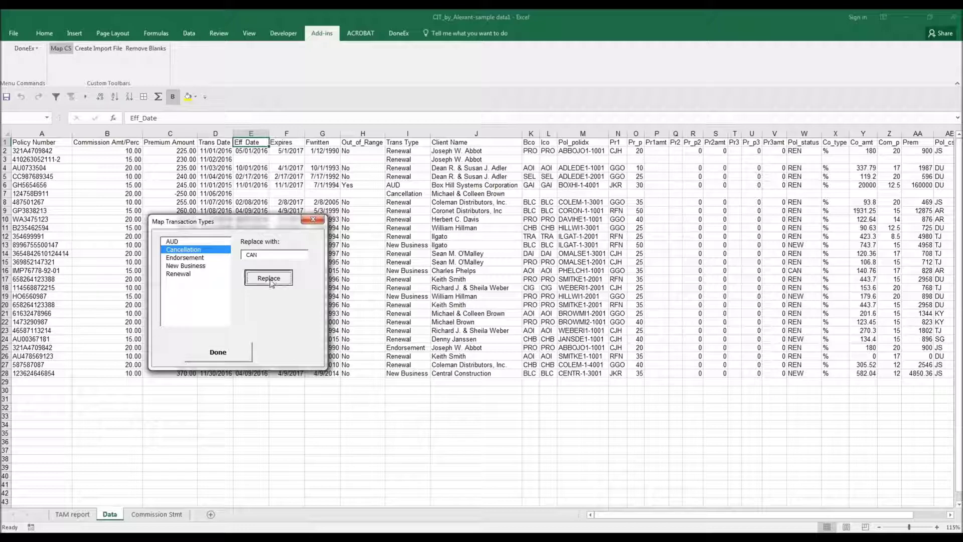
Replace the transaction type Endorsement with +EN.
click(194, 258)
click(257, 254)
text(E)
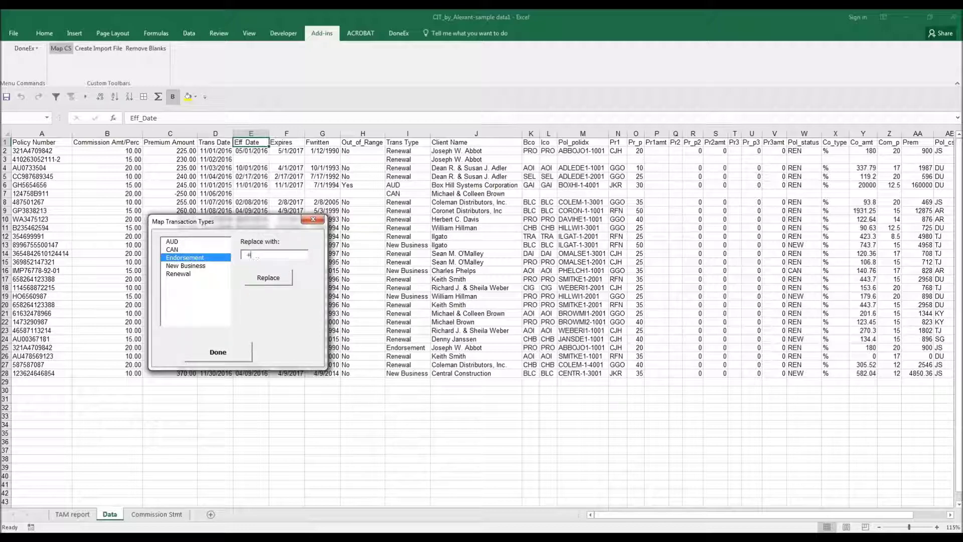
text(EN)
click(269, 279)
Replace the transaction type New Business with NEW and Renewal with REN, and finish the transaction type mapping.
click(186, 265)
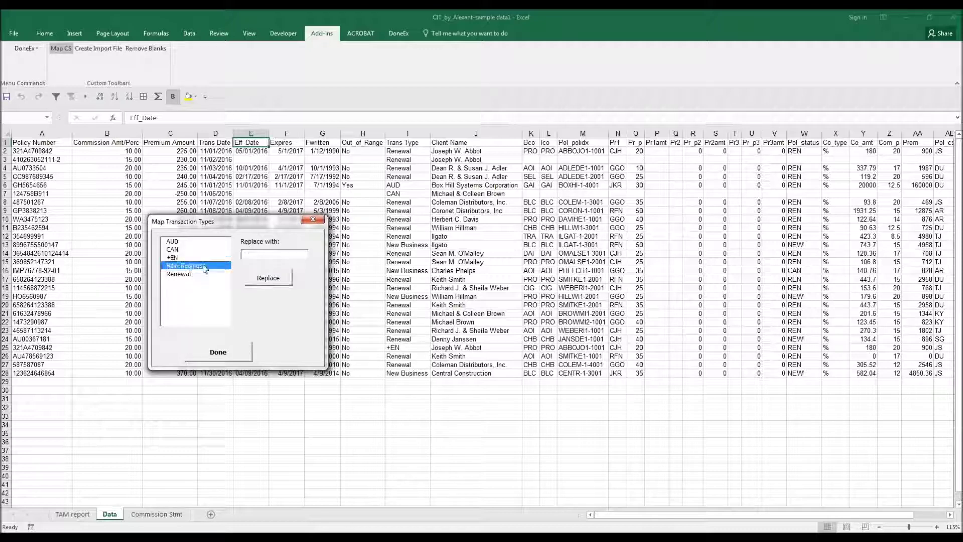
click(254, 255)
text(NEW)
click(268, 277)
click(185, 274)
click(258, 254)
text(REN)
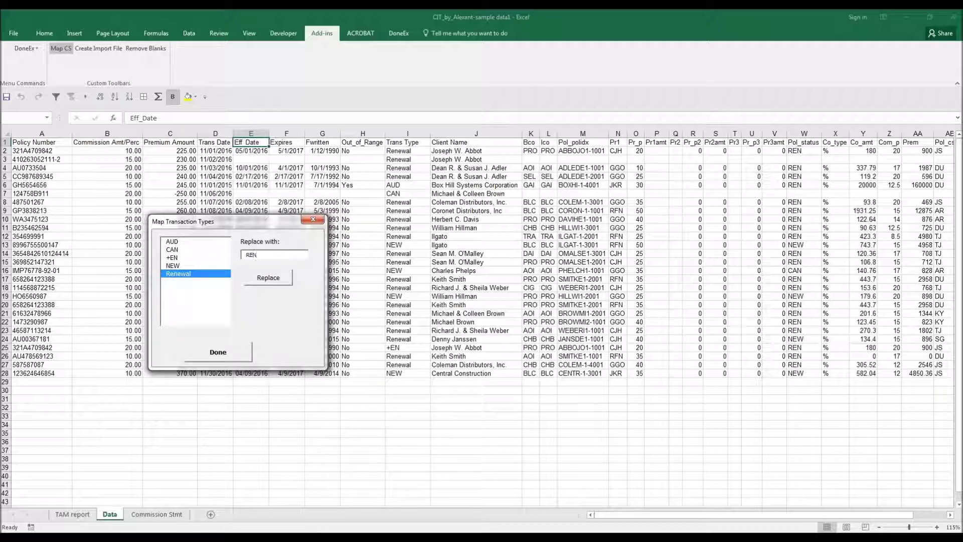
click(269, 281)
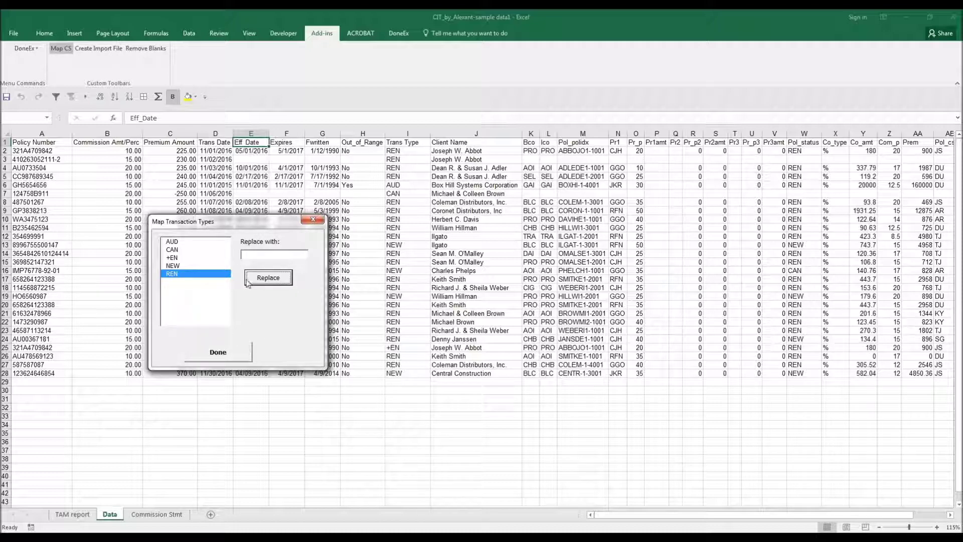
click(218, 353)
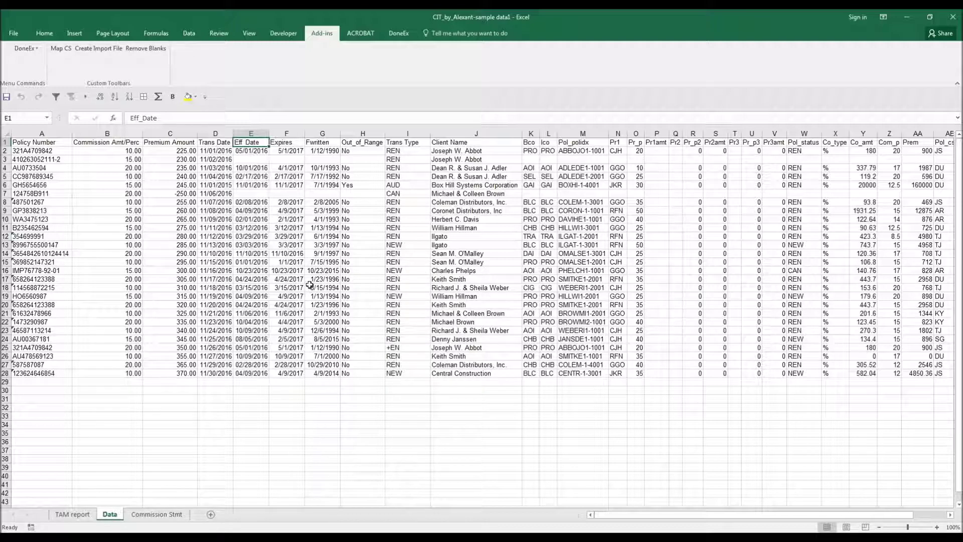
Filter the Data sheet's Eff_Date column to show only blank entries.
click(261, 129)
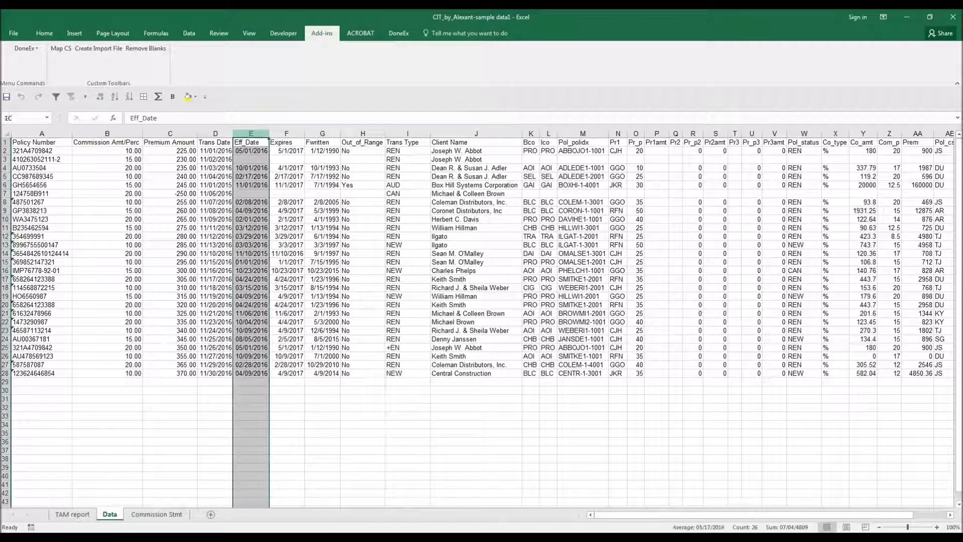
click(249, 160)
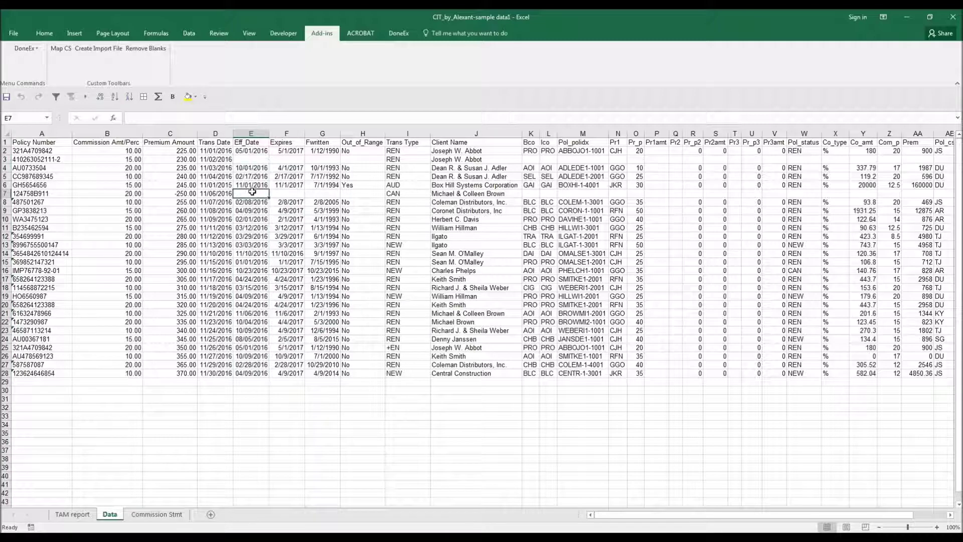
click(46, 193)
click(58, 159)
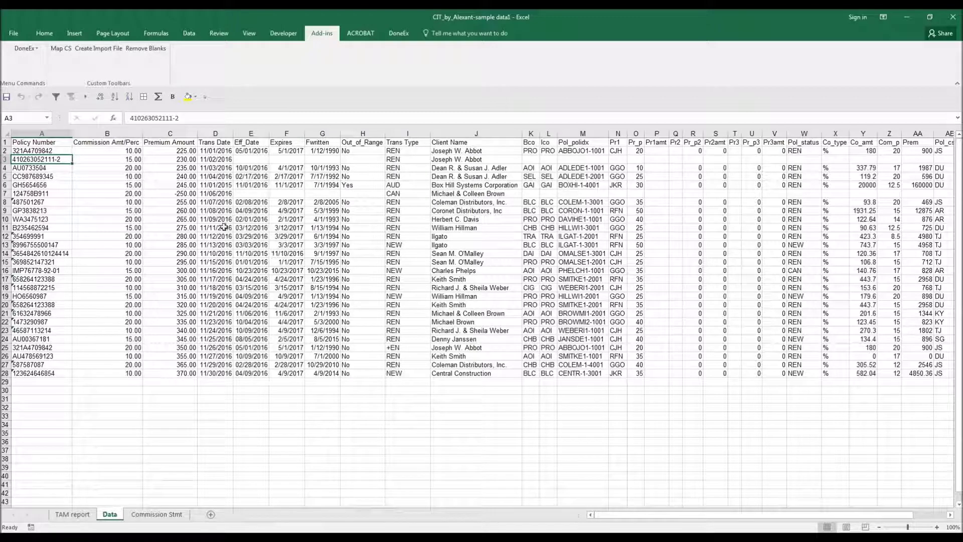
click(189, 33)
click(347, 59)
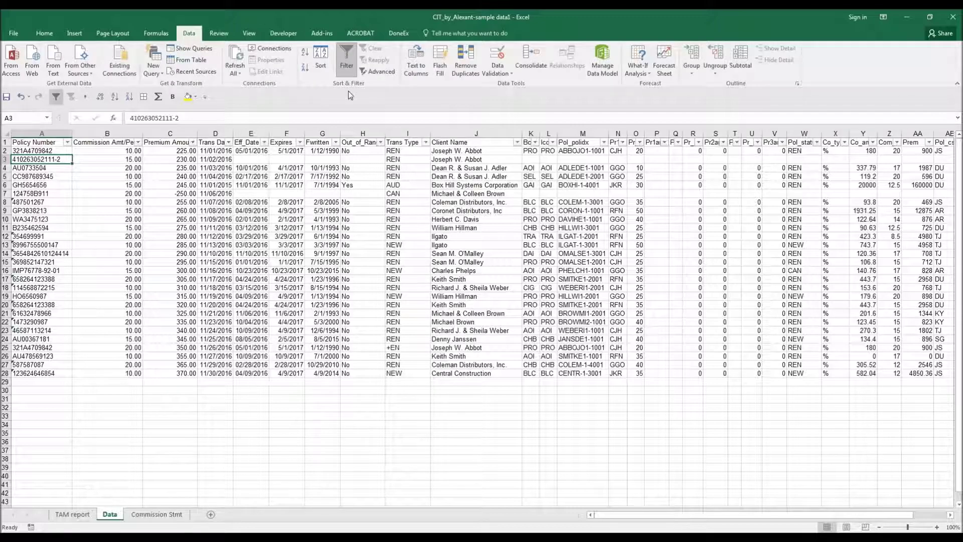
click(264, 143)
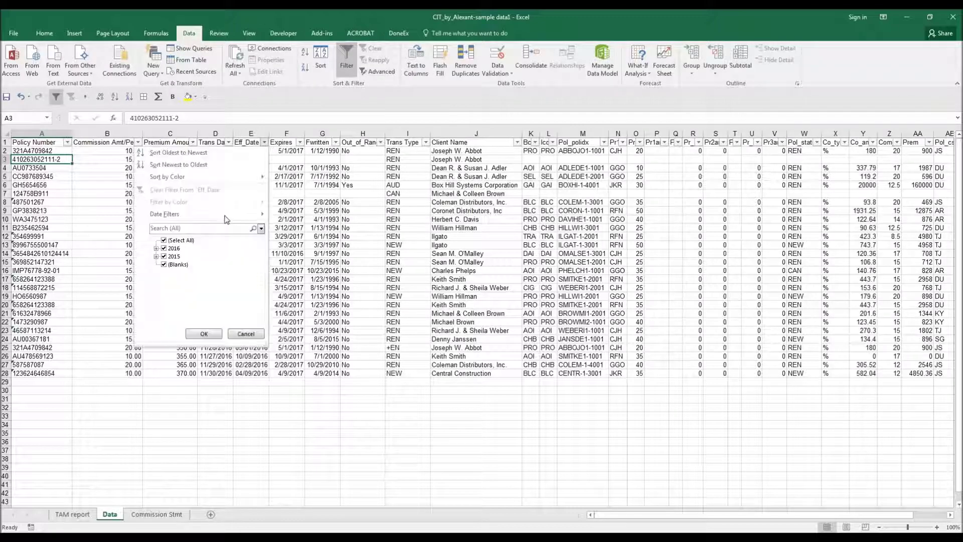
click(164, 240)
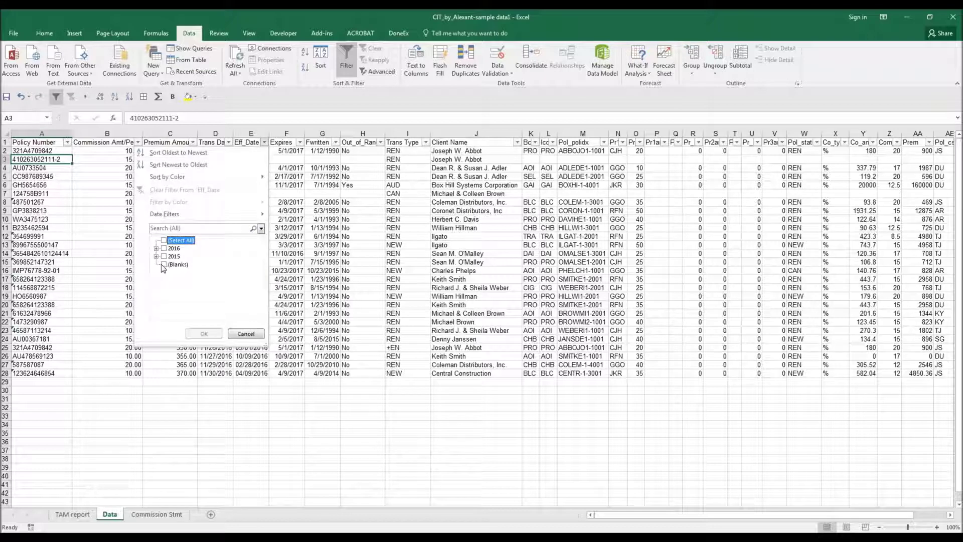
click(164, 265)
click(204, 335)
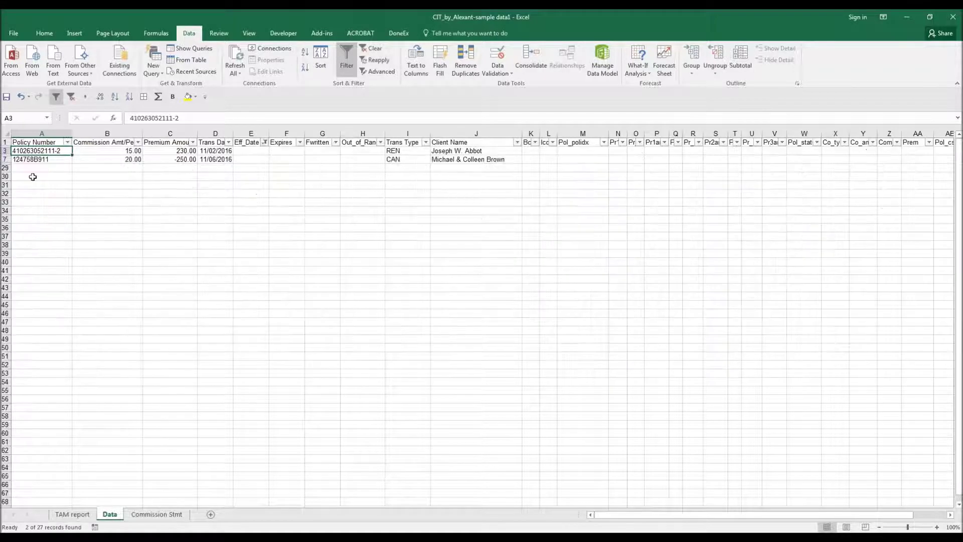
Copy the header row and the filtered blank-date rows into a new worksheet.
drag(6, 143, 5, 169)
key(ctrl+c)
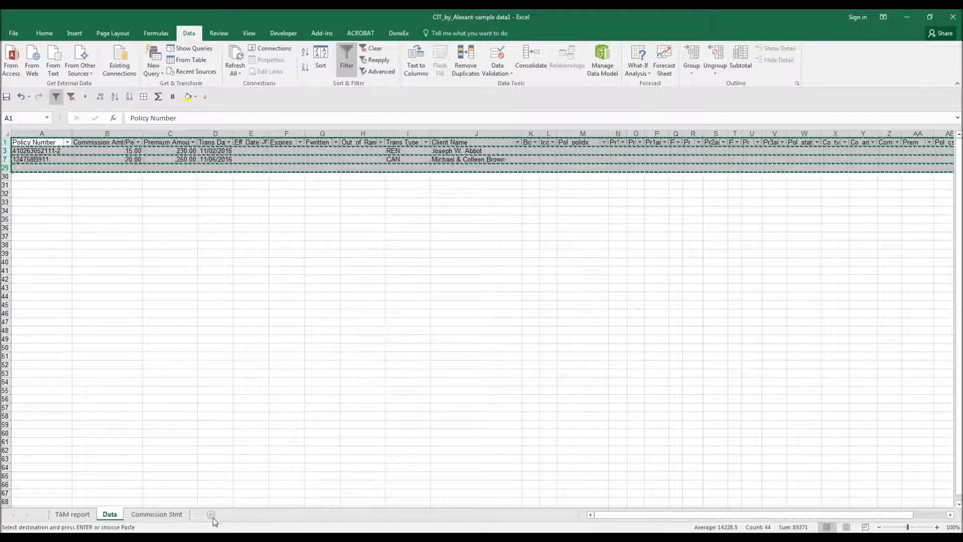
click(211, 515)
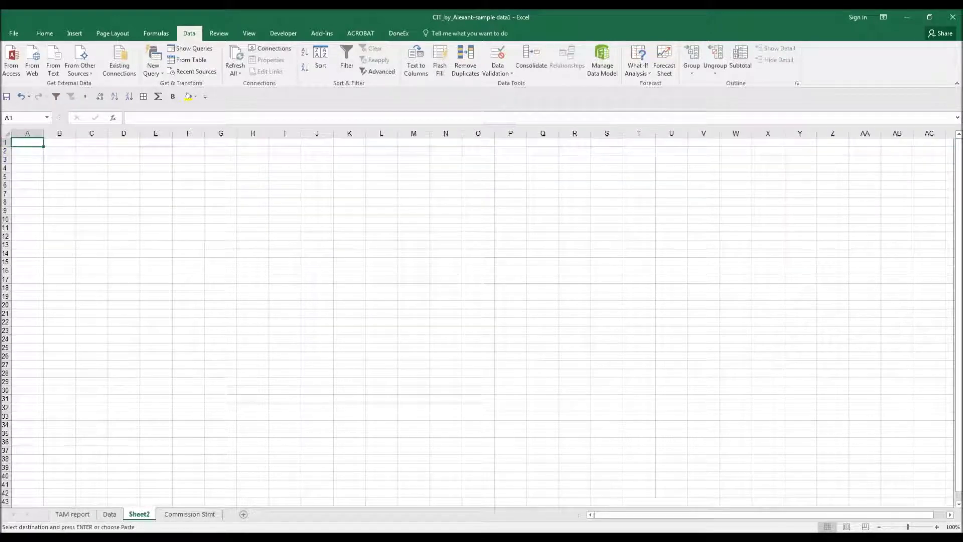
key(ctrl+v)
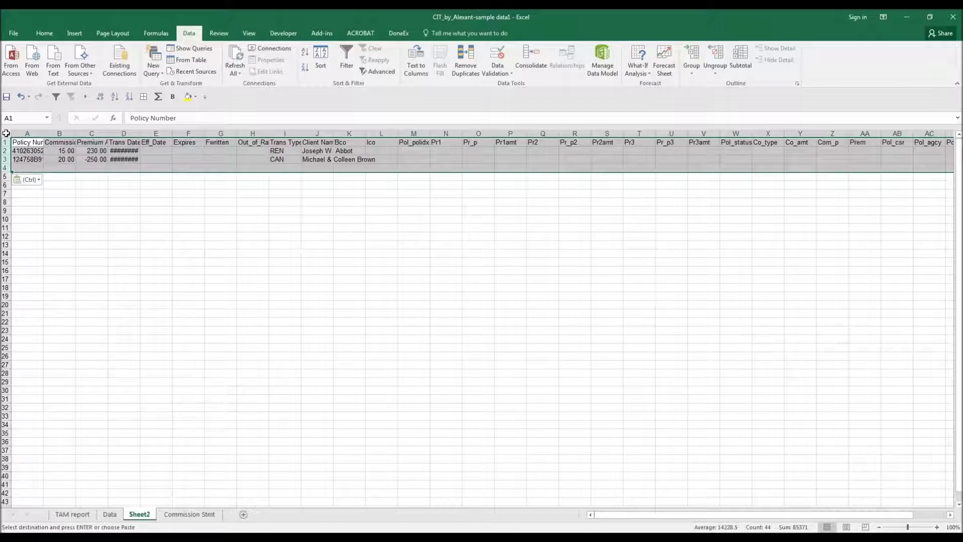
Fit all column widths to their contents on the new sheet and rename the sheet as Manual Entry.
key(ctrl+a)
double_click(44, 133)
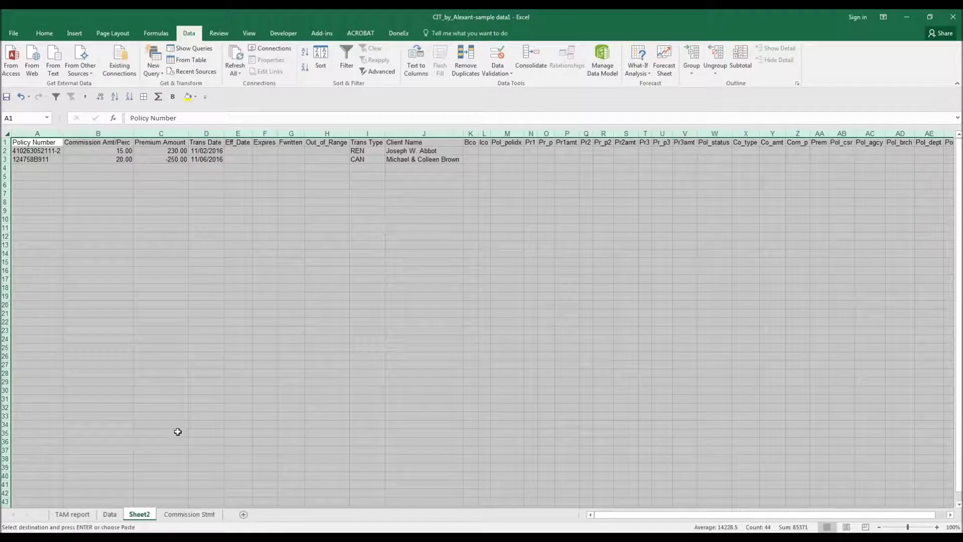
double_click(143, 515)
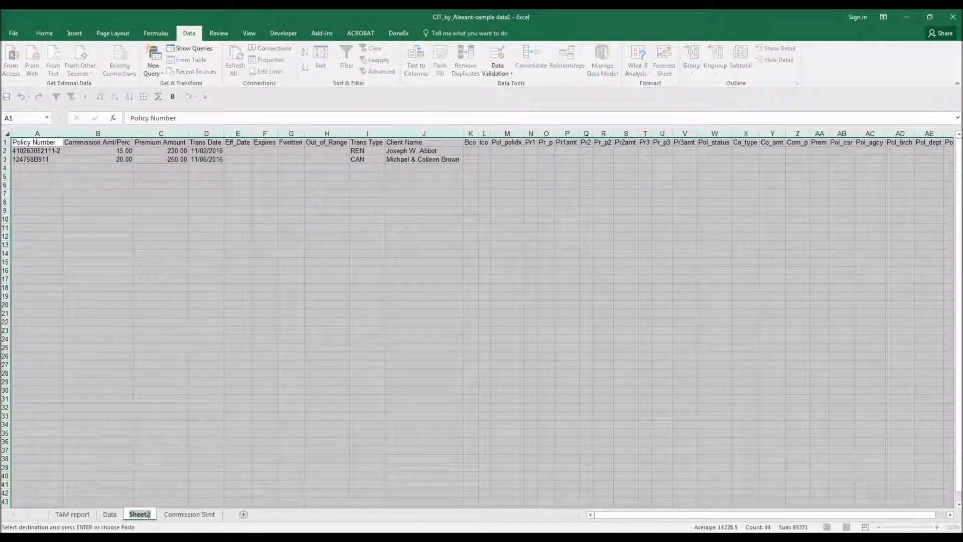
text(M)
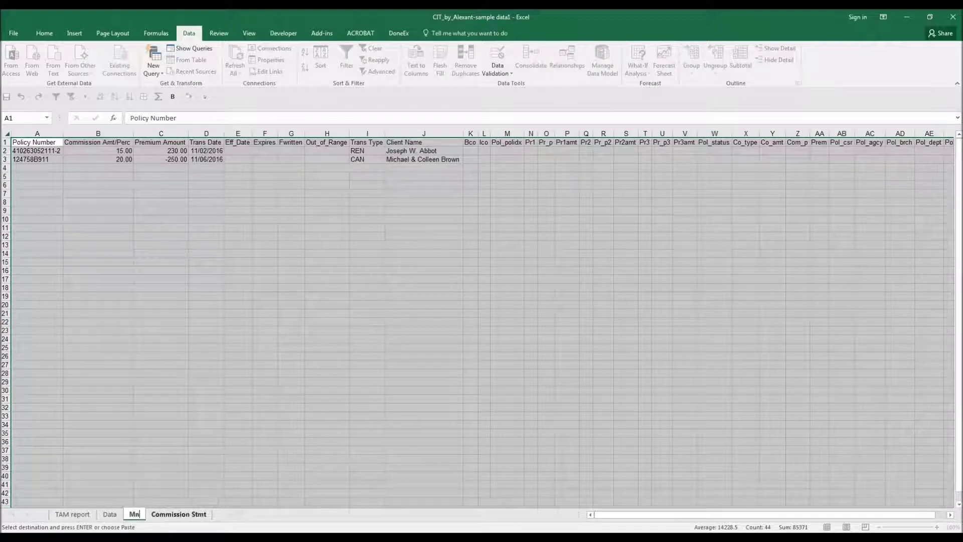
text(anual Entry)
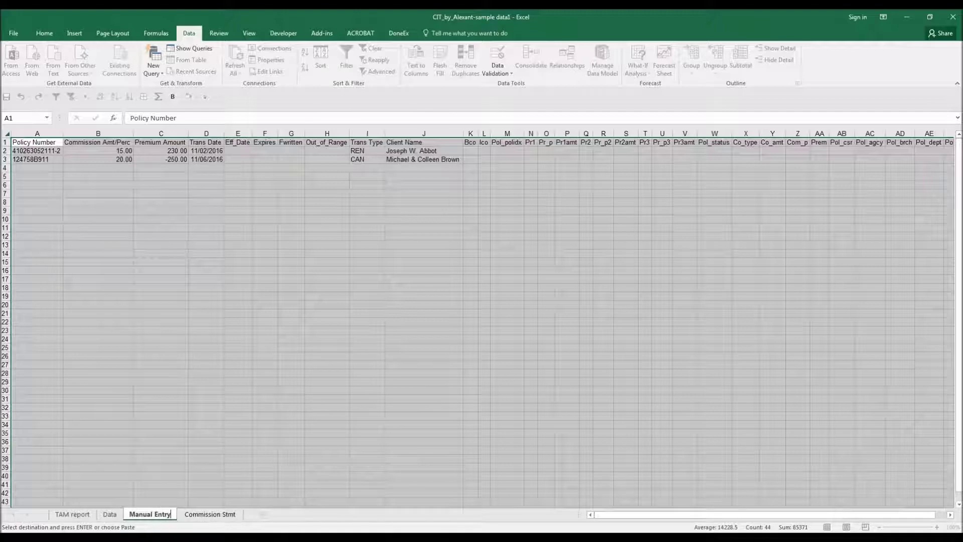
click(164, 158)
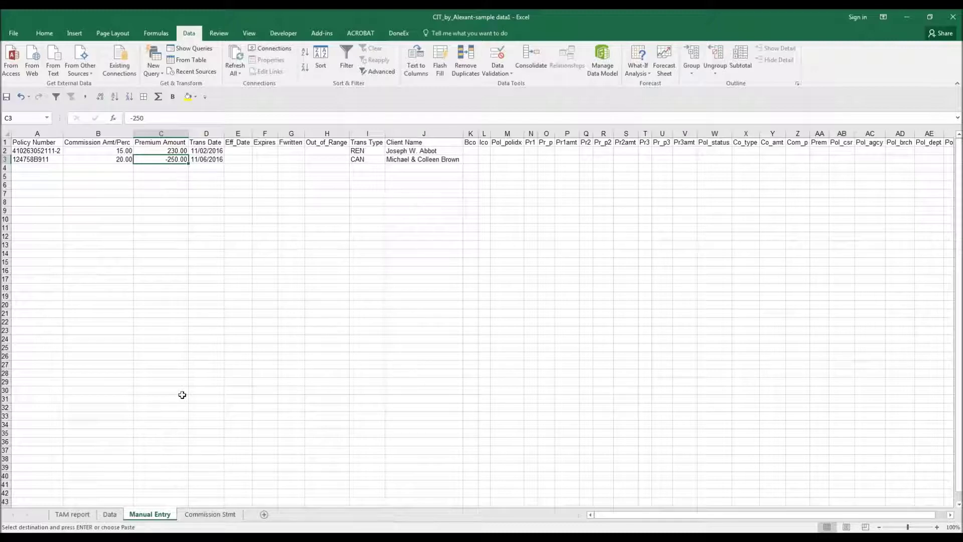
Delete the filtered policy rows with blank effective dates from the Data sheet and clear the Eff_Date filter.
click(110, 515)
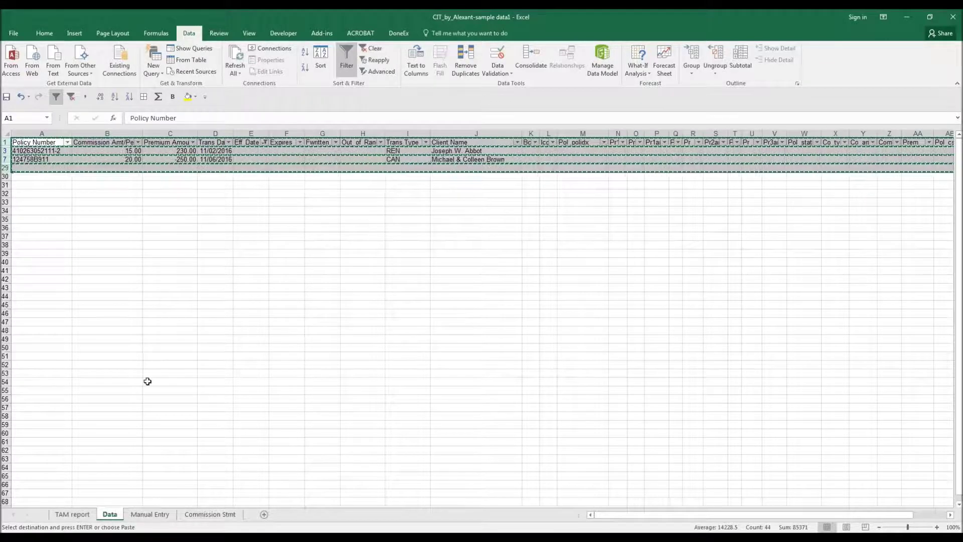
key(Escape)
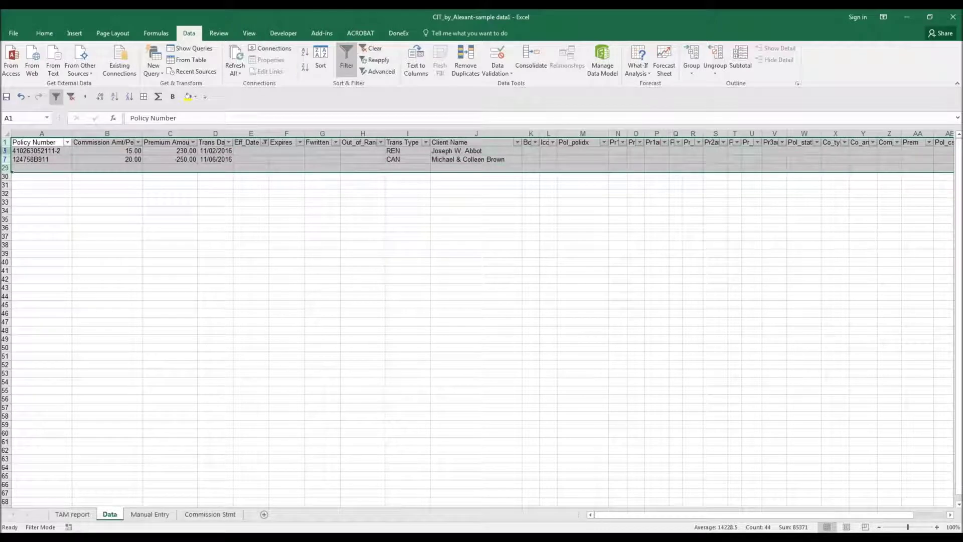
drag(5, 151, 5, 160)
right_click(6, 159)
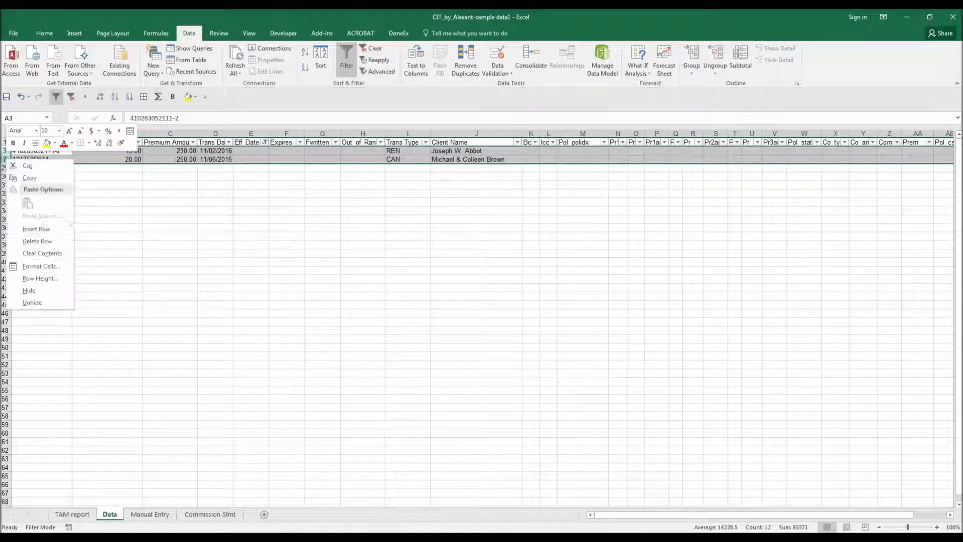
click(43, 238)
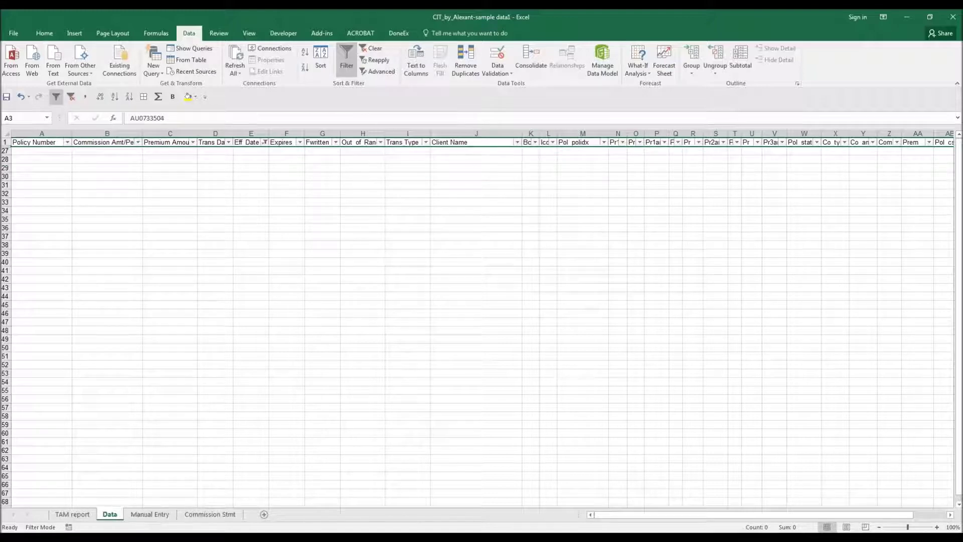
click(371, 48)
click(216, 254)
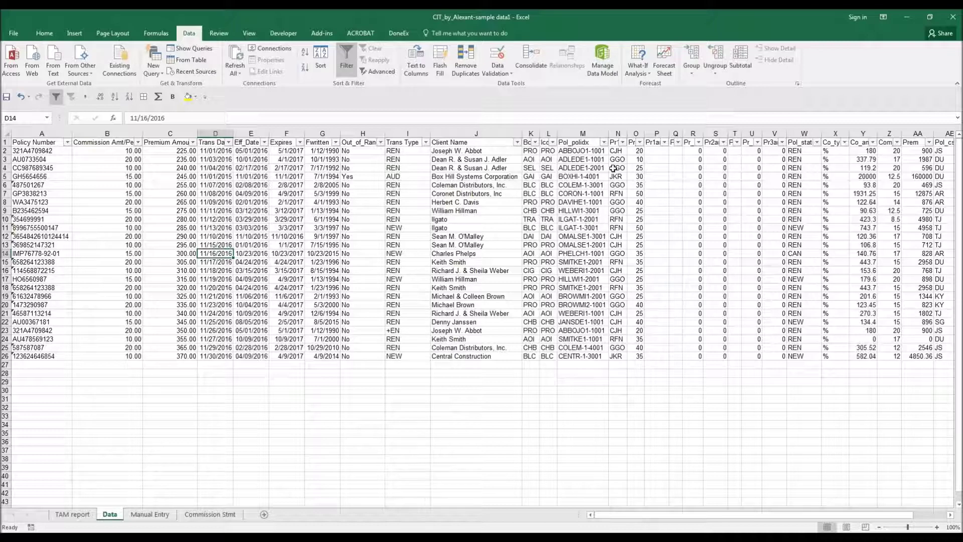
Filter the Data sheet's Pr1 column to show only RFN, review those policies, and clear the filter.
click(622, 142)
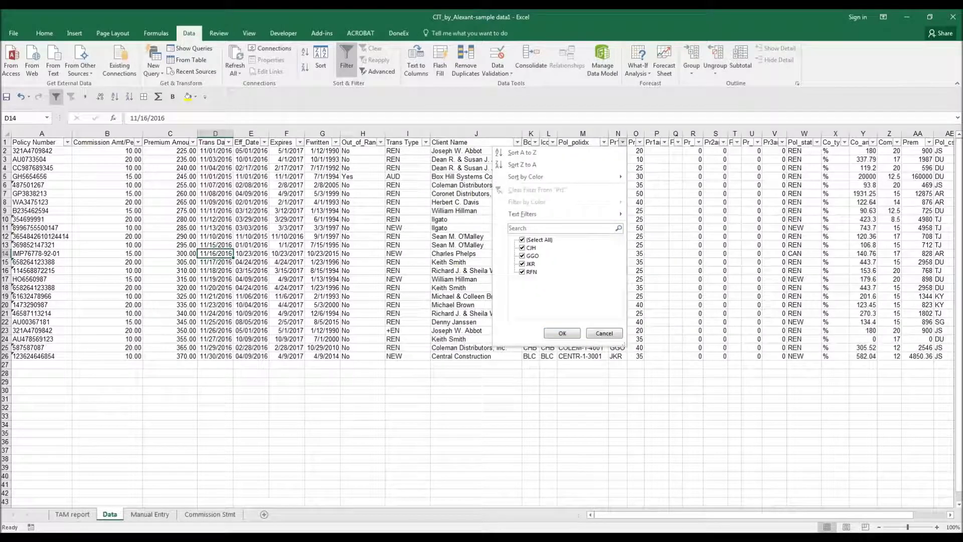
click(523, 241)
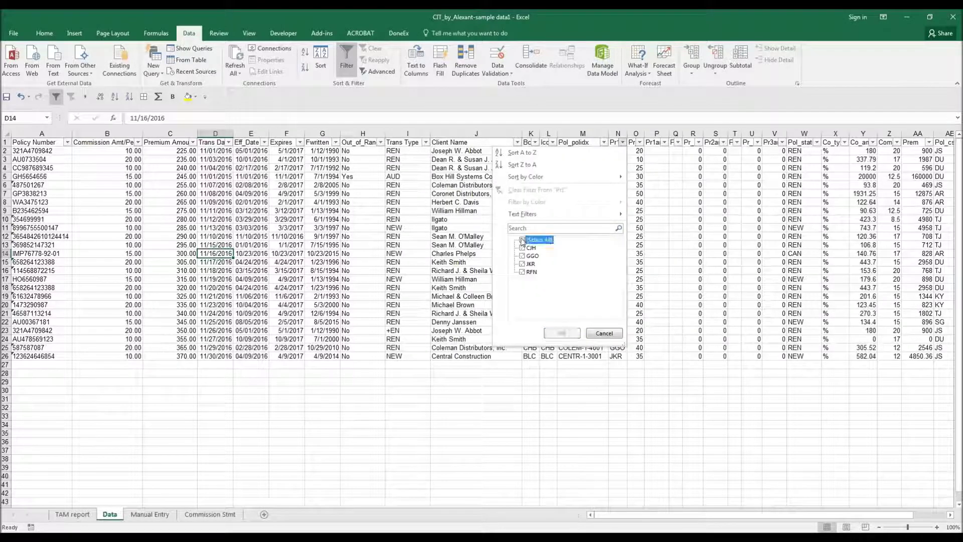
click(522, 272)
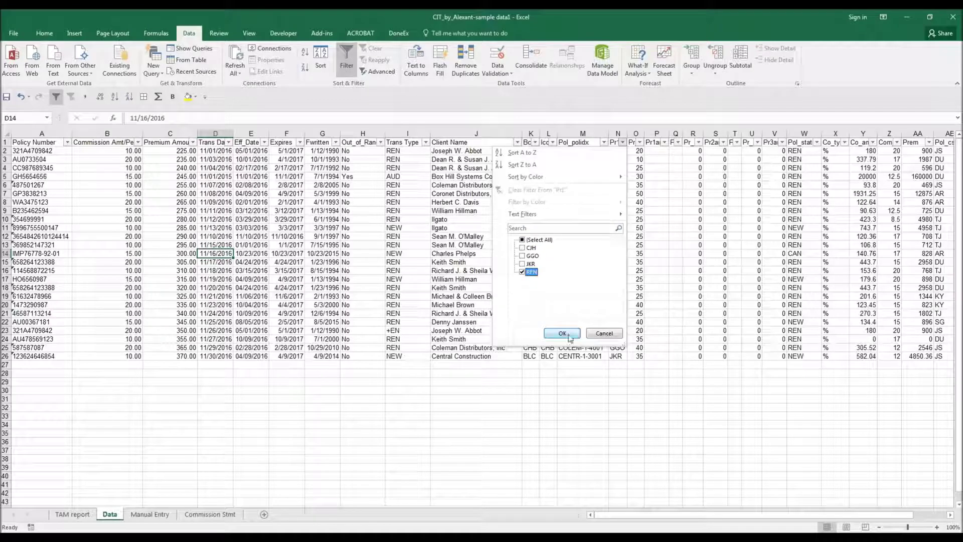
click(572, 336)
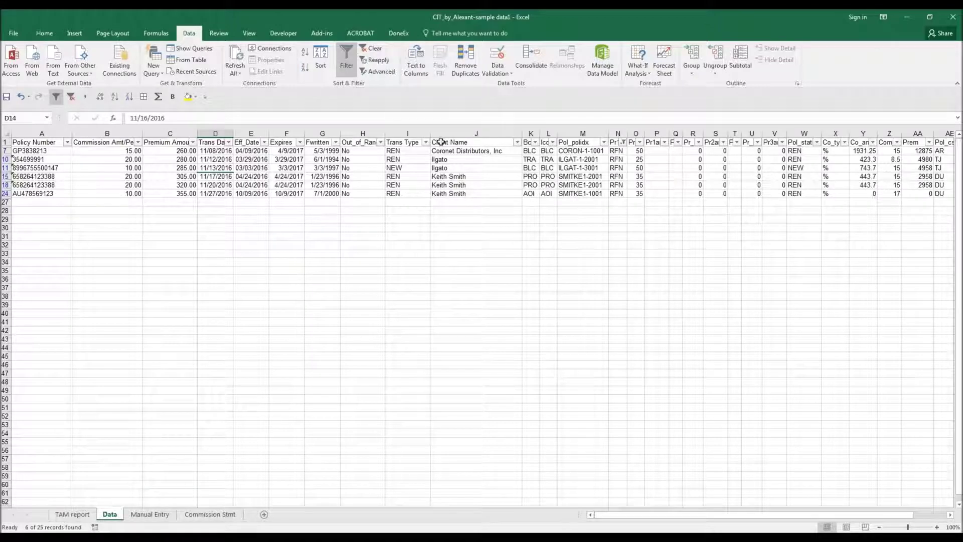
click(376, 50)
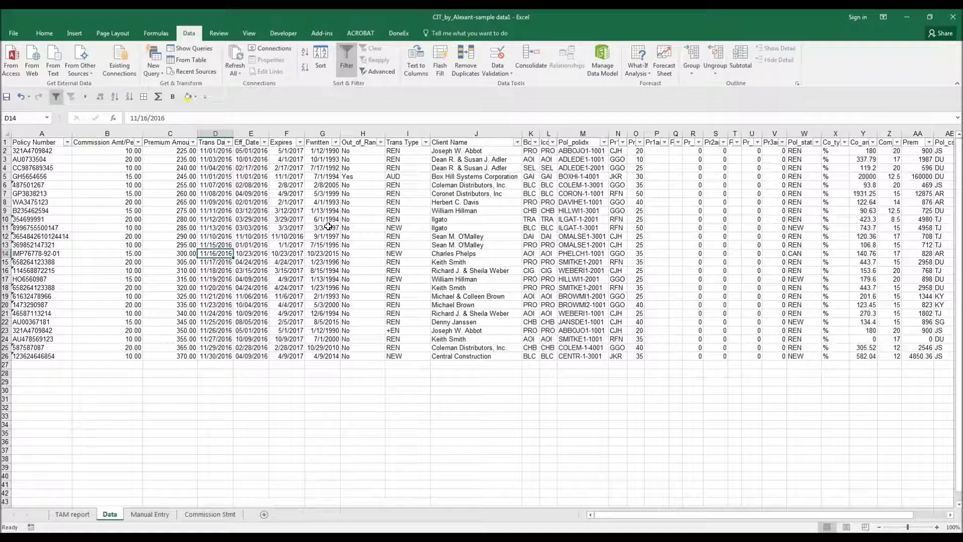
Turn off filtering on the Data sheet and run the add-in's Create Import File command.
click(346, 58)
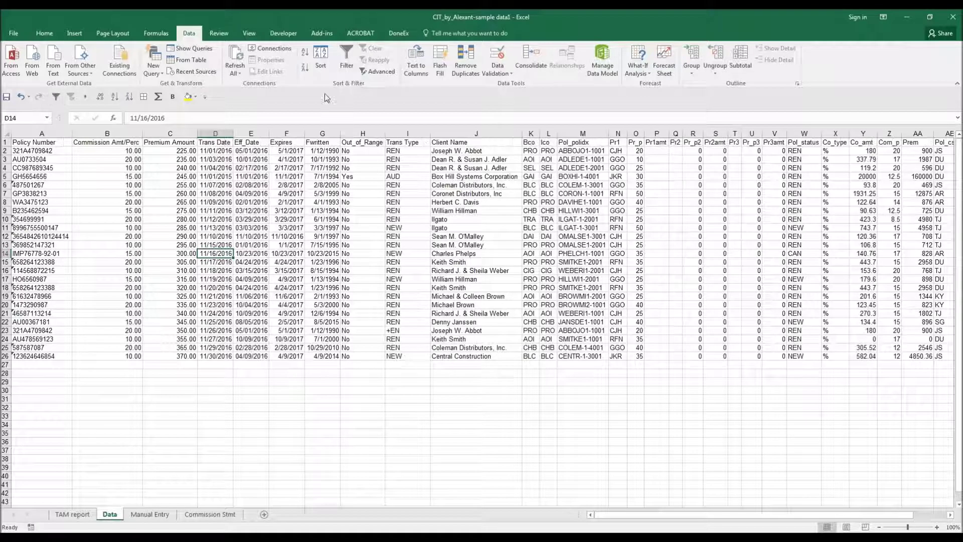
click(323, 35)
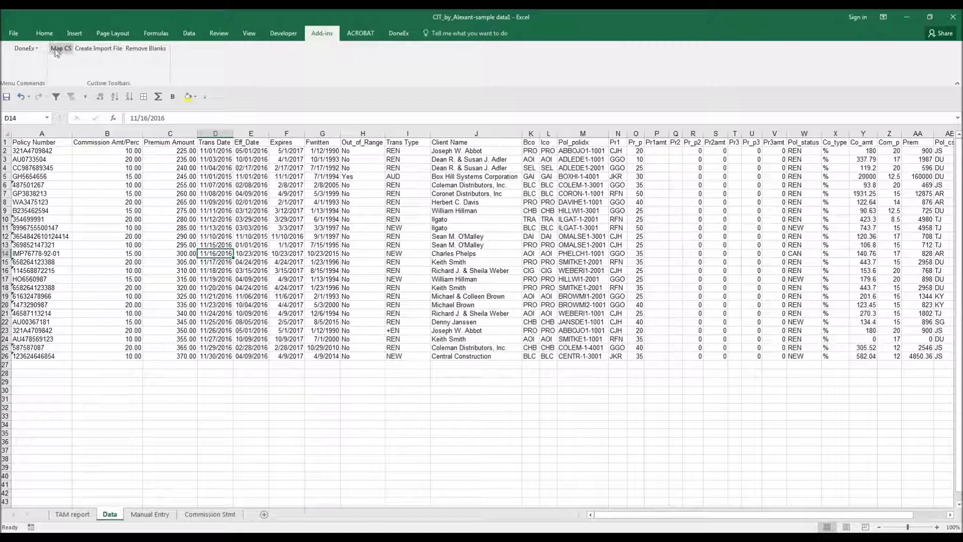
click(94, 50)
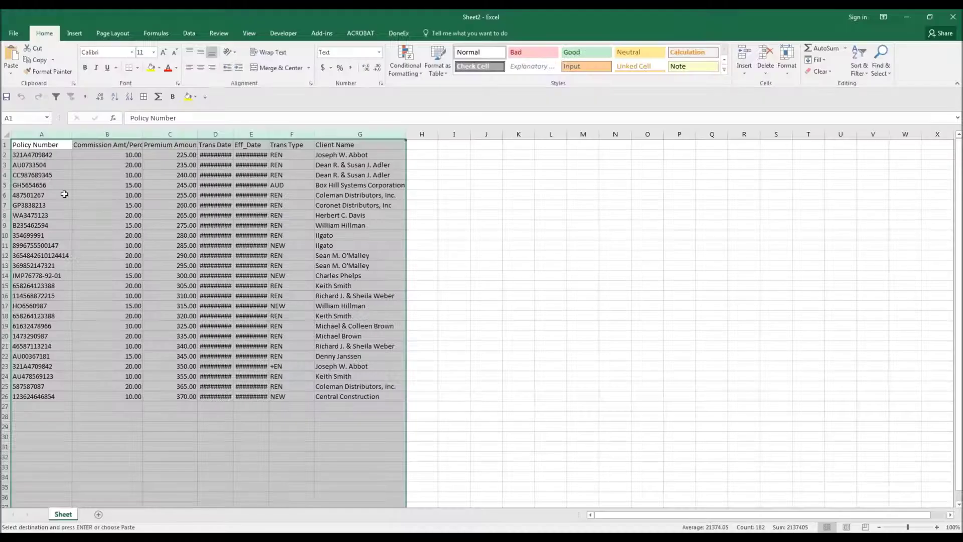
Fit all column widths in the generated import workbook to their contents.
click(6, 135)
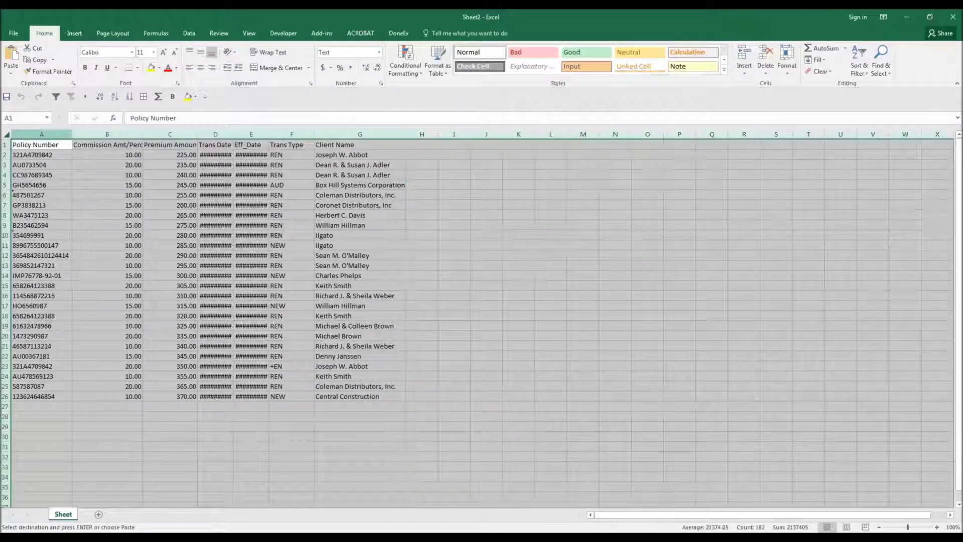
double_click(76, 134)
click(176, 226)
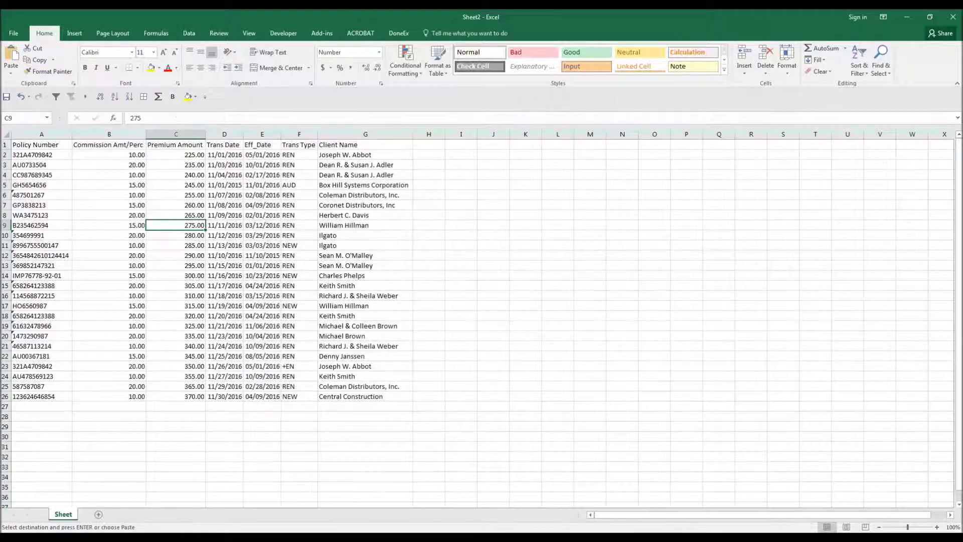